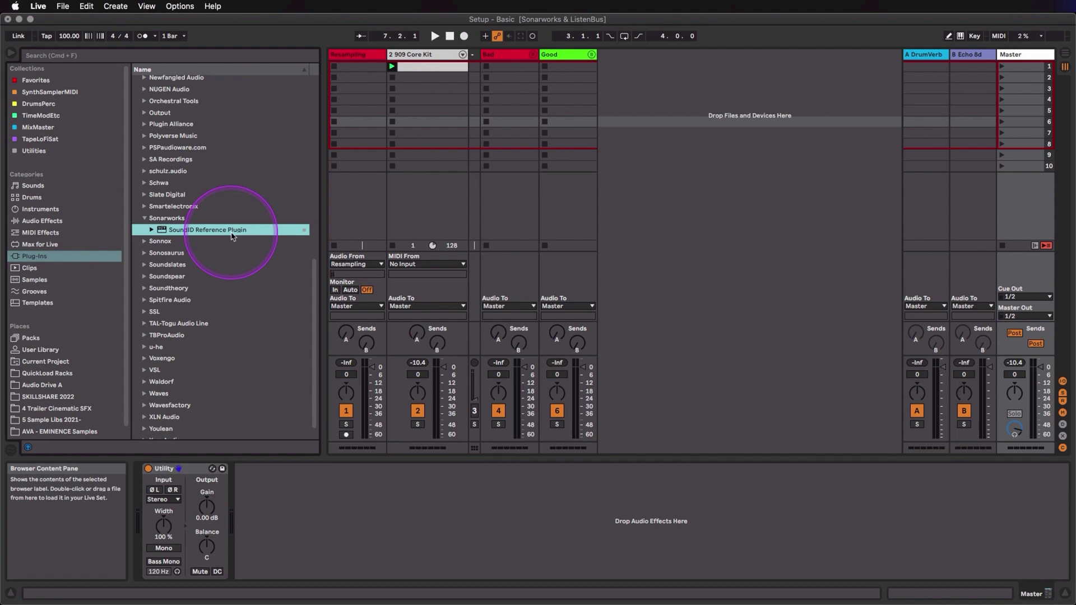
Load SoundID Reference Plugin onto the Master and place it ahead of Utility
left_click_drag(232, 237, 230, 233)
double_click(231, 234)
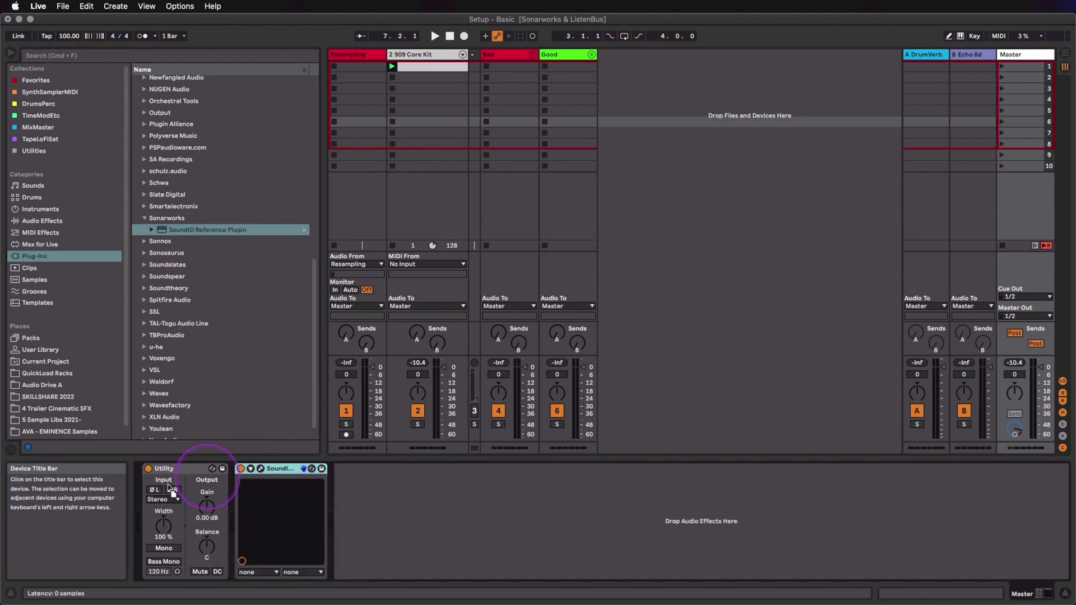
left_click_drag(163, 482, 168, 504)
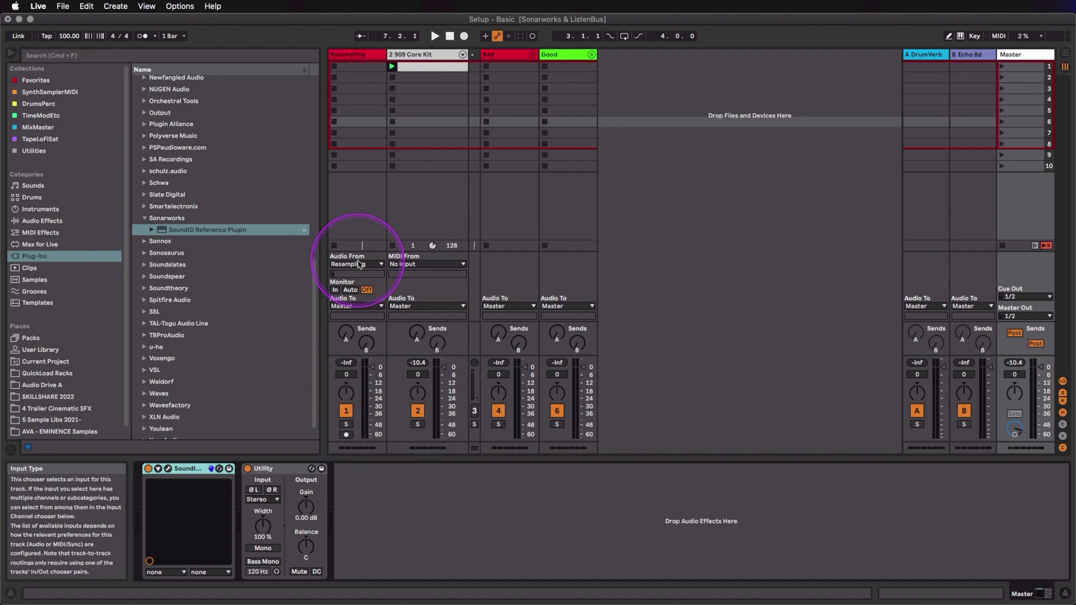
Render the master mix to a WAV file and close SoundID's not-bypassed warning
key("super+shift+r")
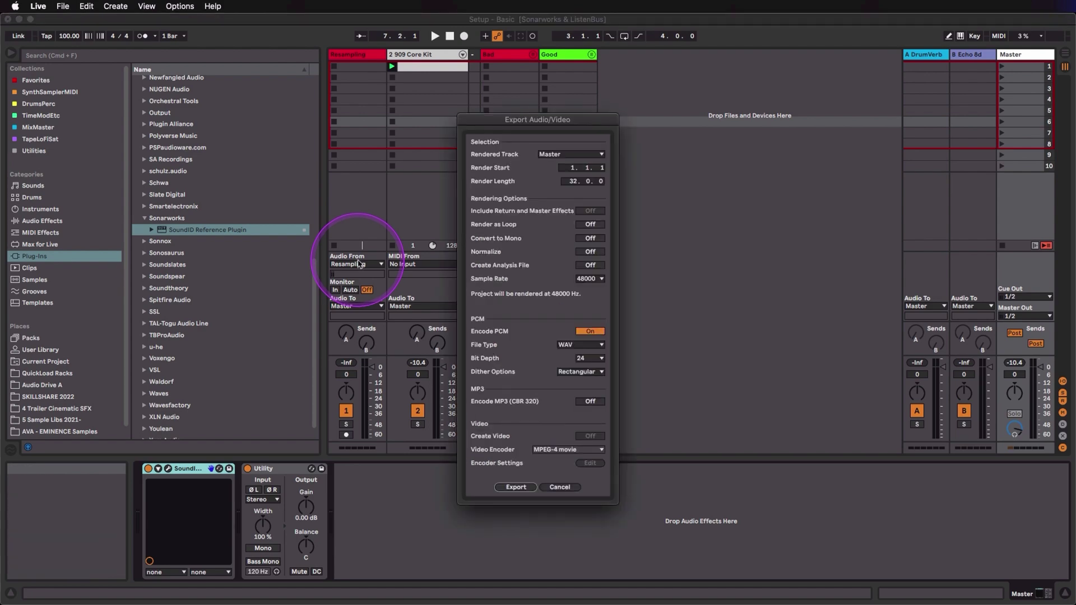
left_click(516, 488)
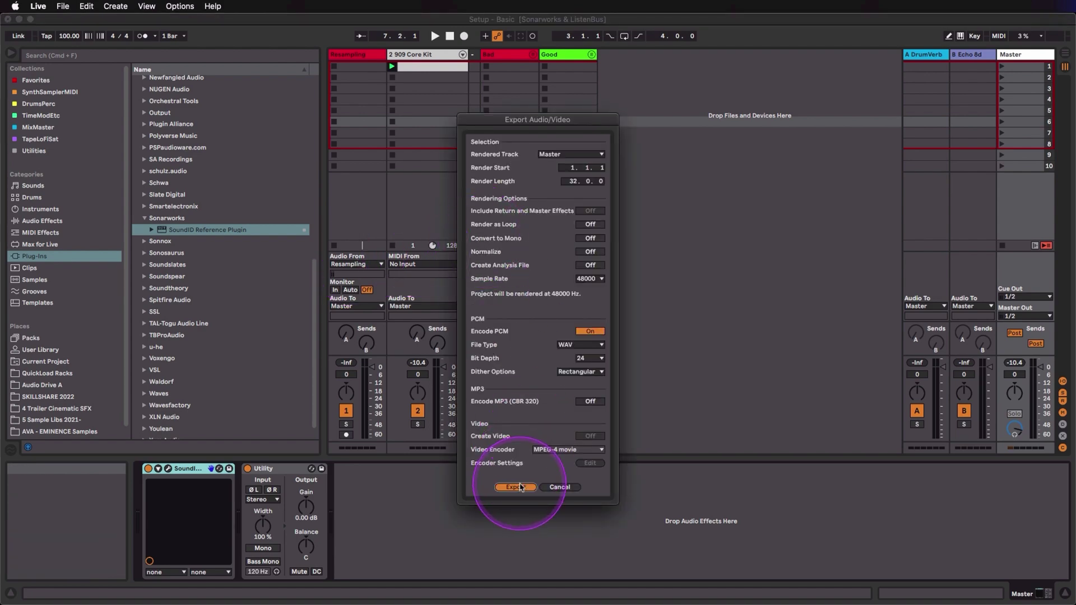
key("Return")
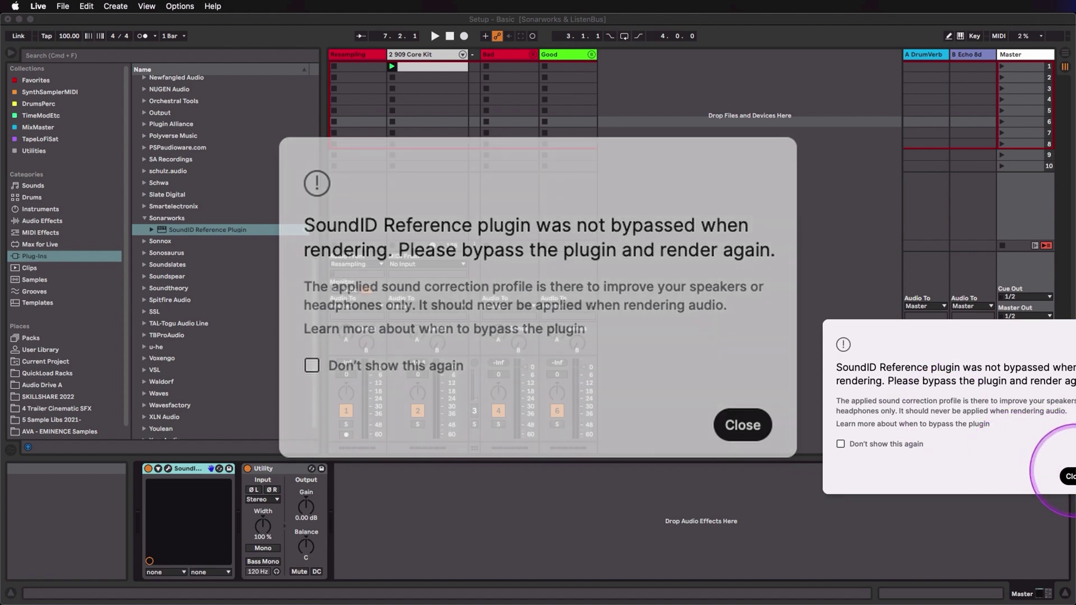
left_click(1068, 477)
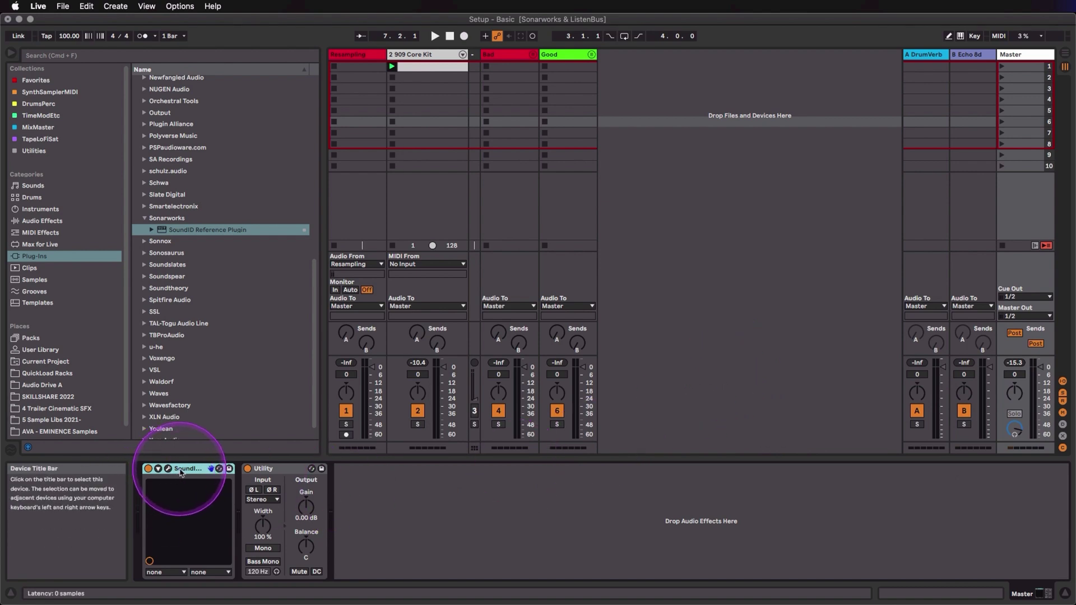
Delete SoundID from the Master, unfold the Bad group, and select the Not Good Listen Bus
key("Delete")
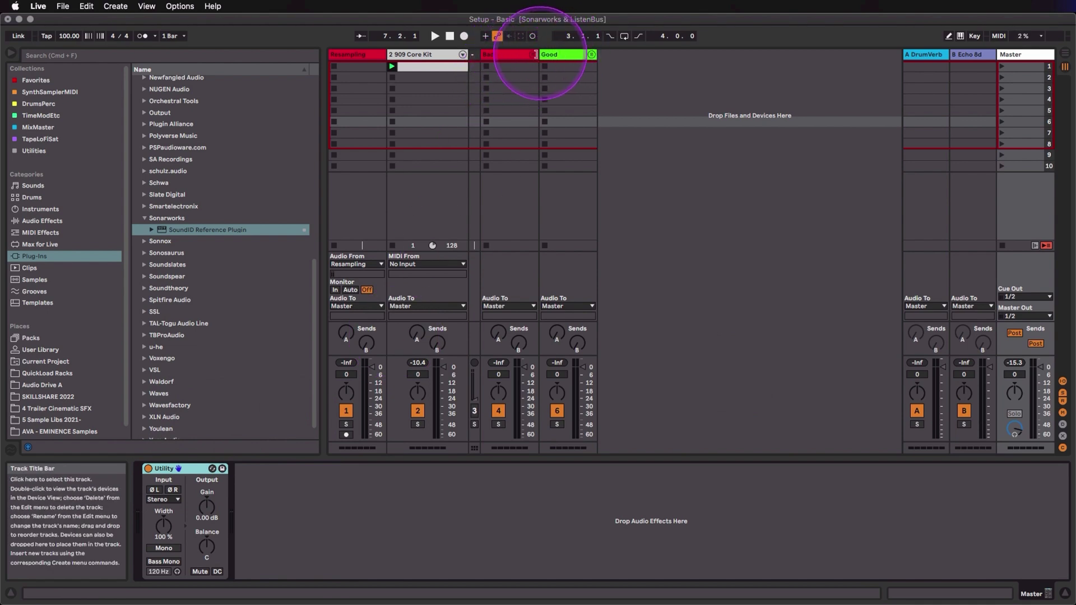
left_click(534, 54)
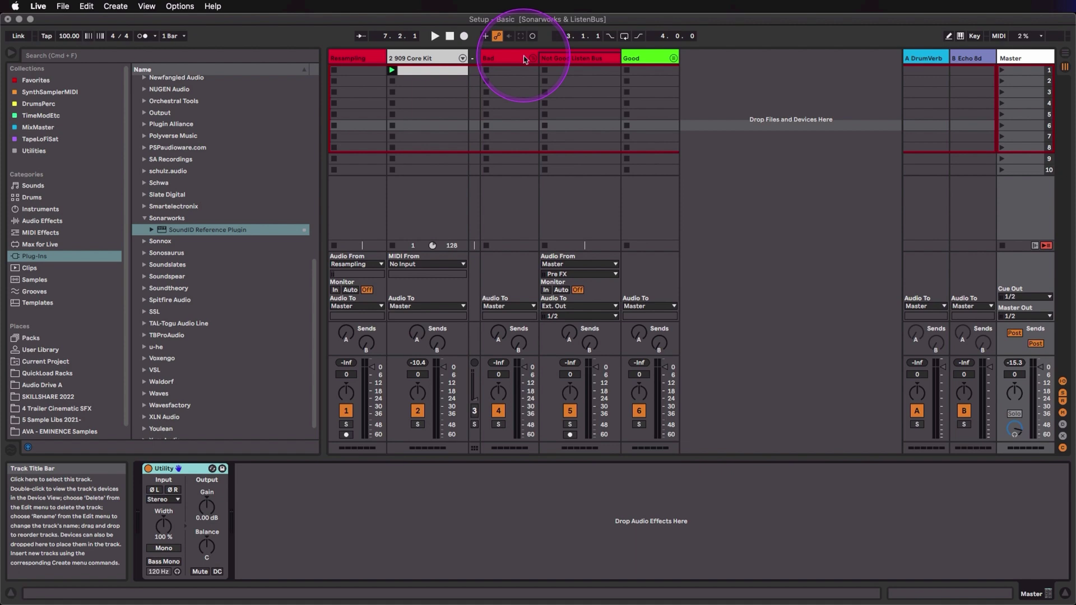
left_click(570, 60)
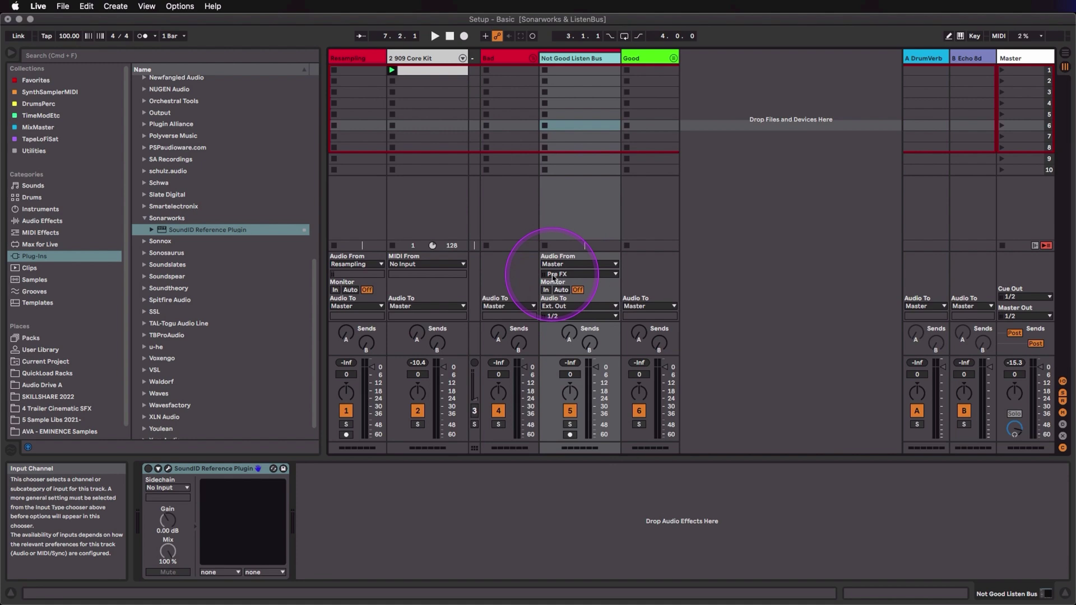
Set Not Good Listen Bus monitoring to In, mute the Master's Utility, and start playback
left_click(546, 291)
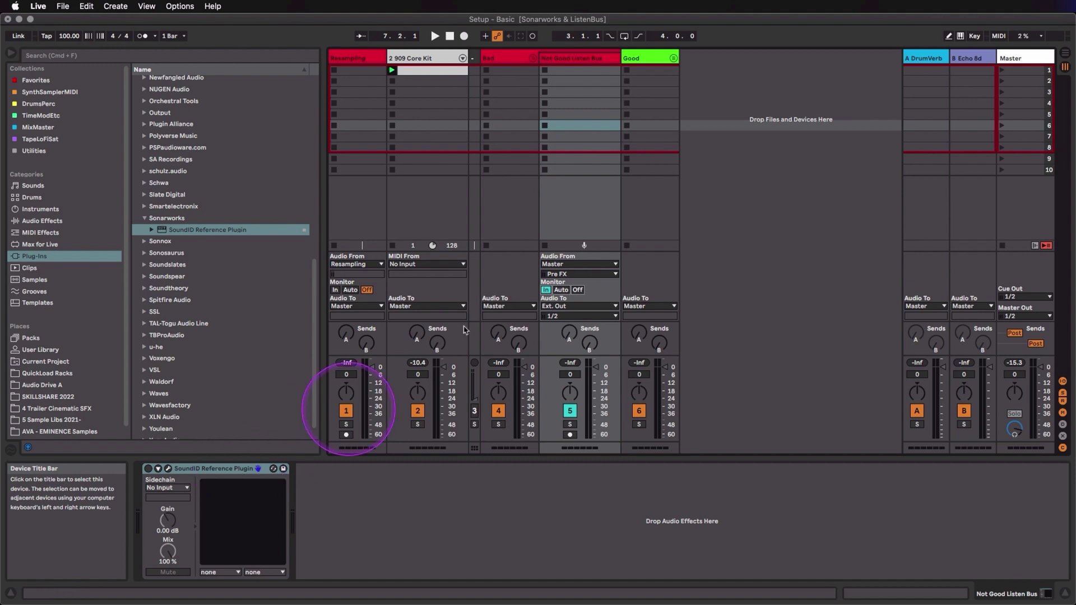
left_click(1009, 59)
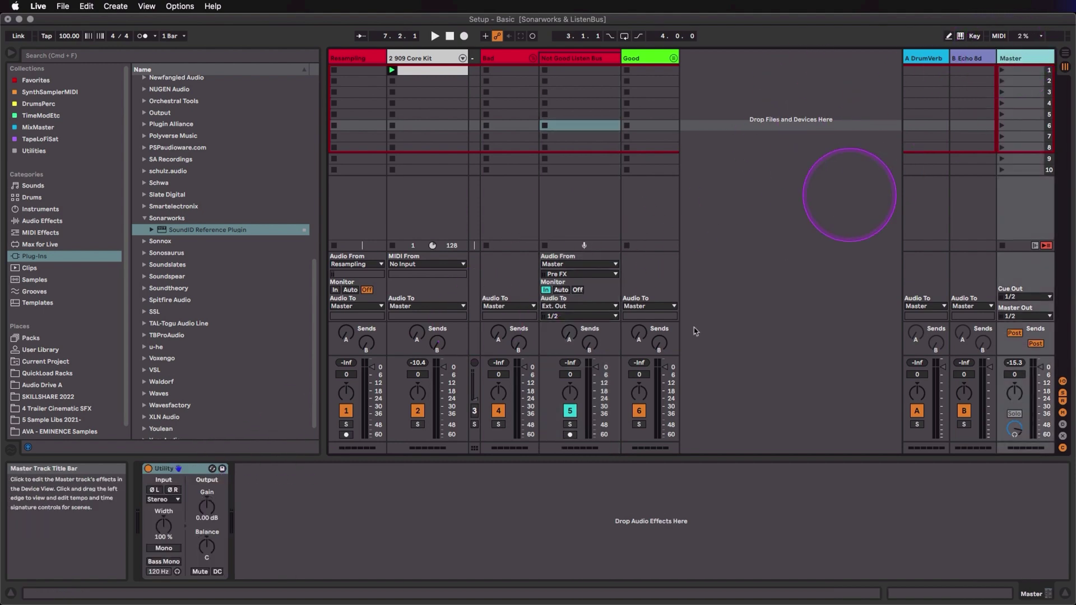
left_click(200, 573)
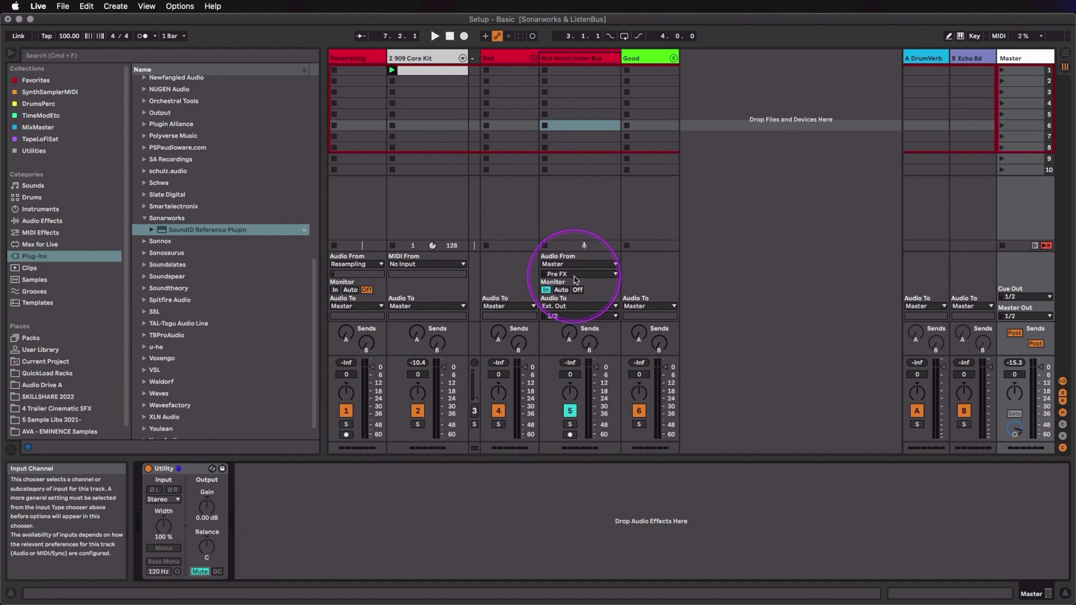
key("space")
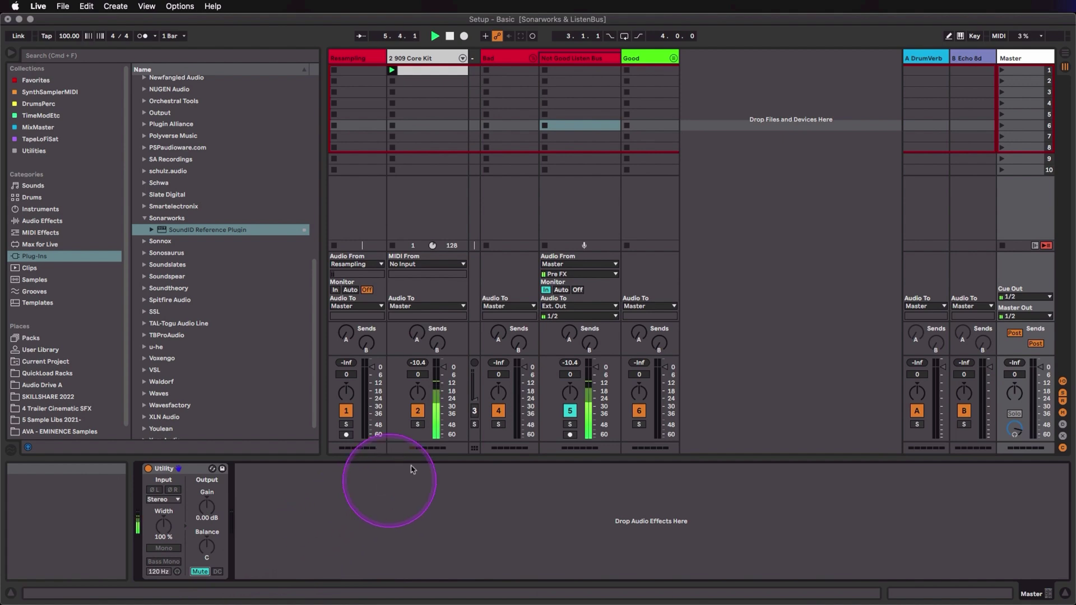
Compare soloing the 909 Core Kit and Not Good Listen Bus, then clear all solos
left_click(418, 425)
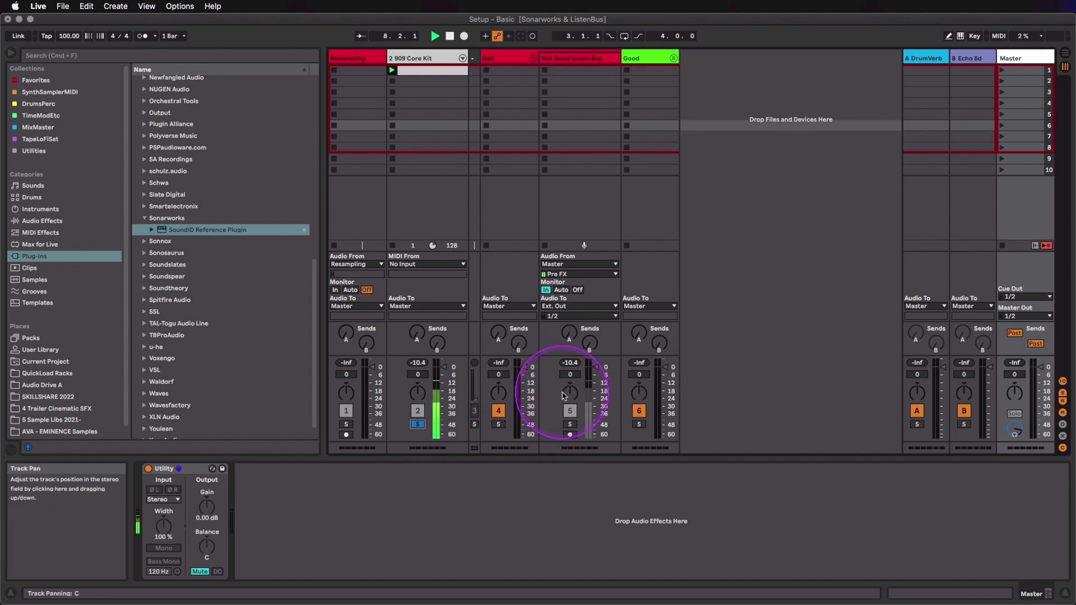
left_click(570, 426)
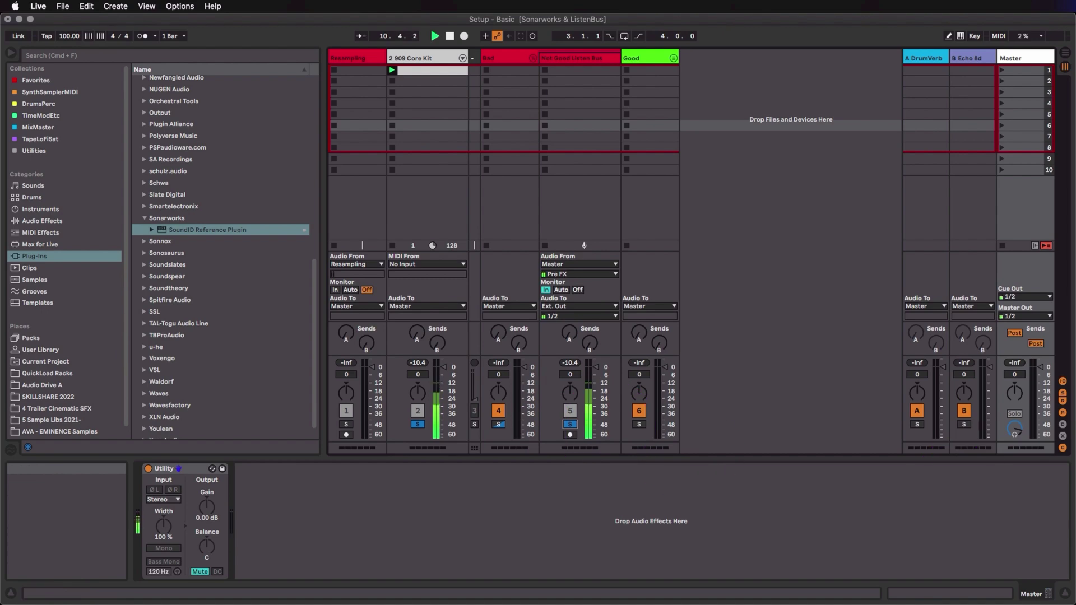
left_click(570, 425)
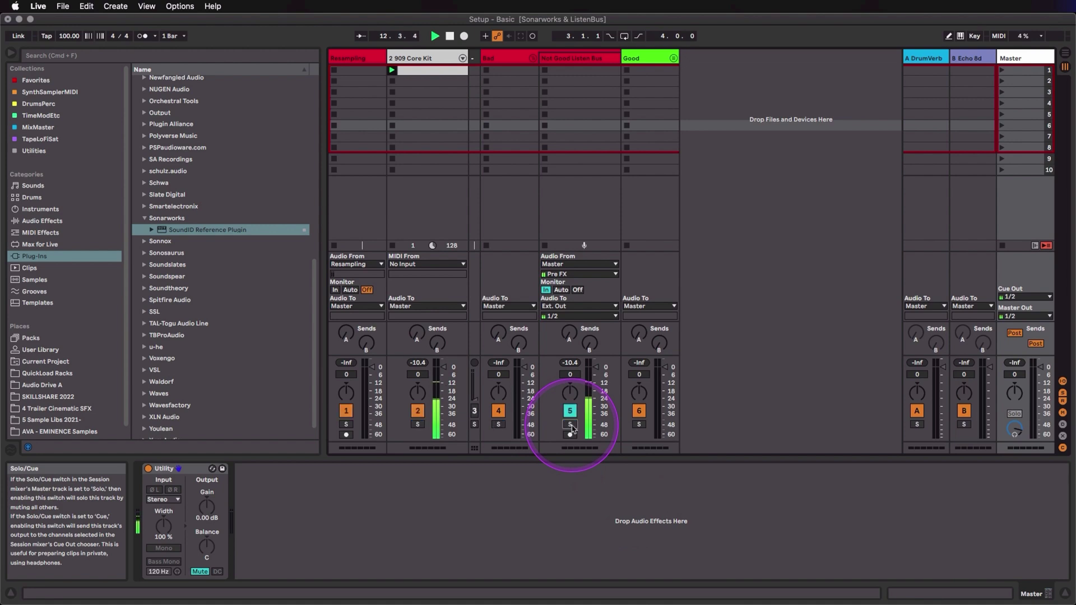
left_click(415, 425)
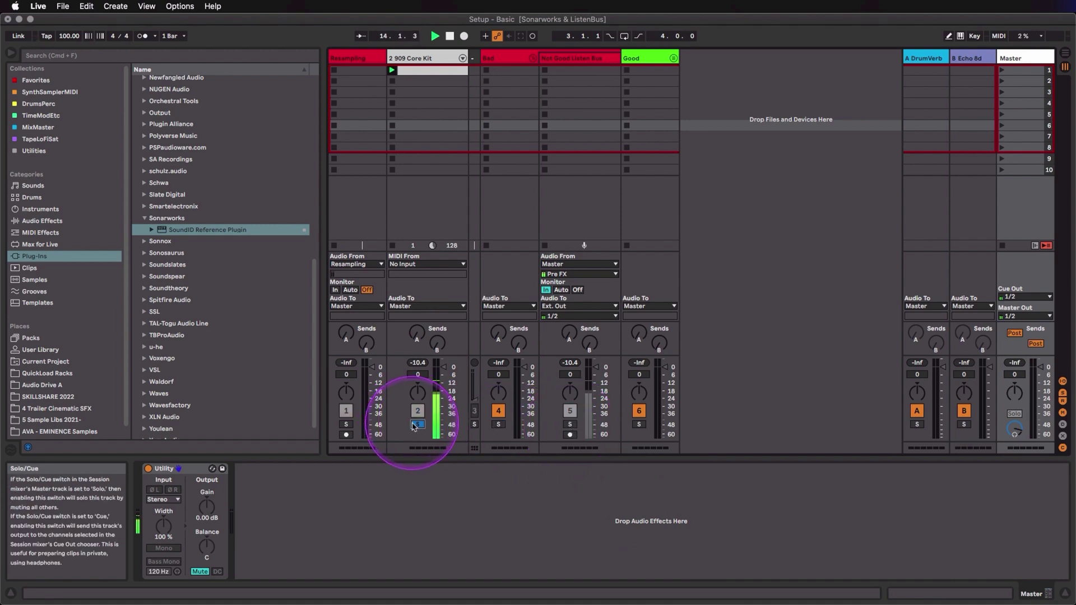
left_click(415, 425)
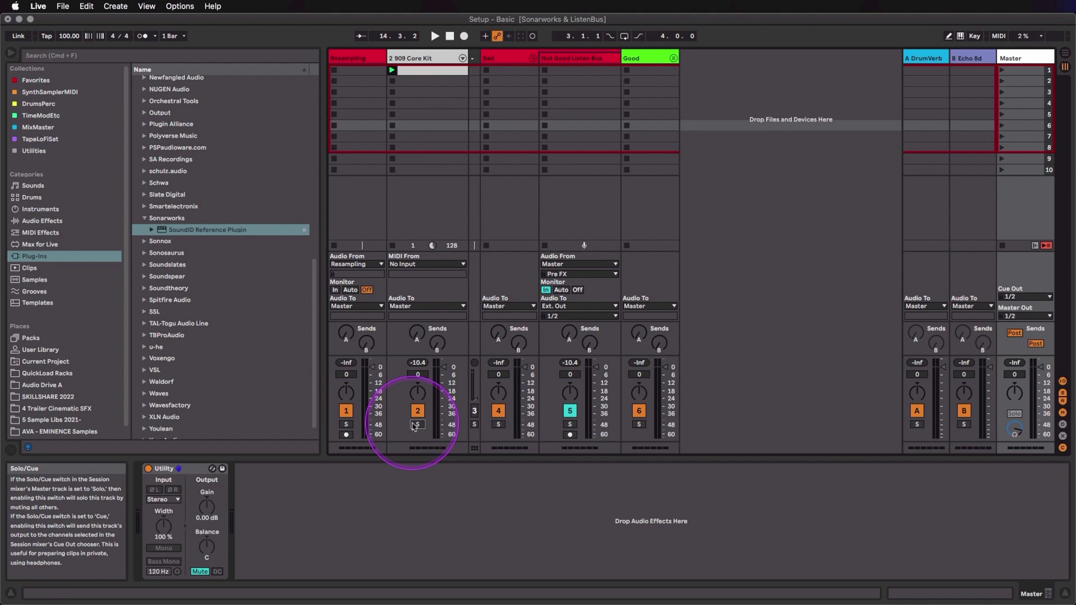
Turn Not Good Listen Bus monitoring Off and fold the Bad group
left_click(578, 291)
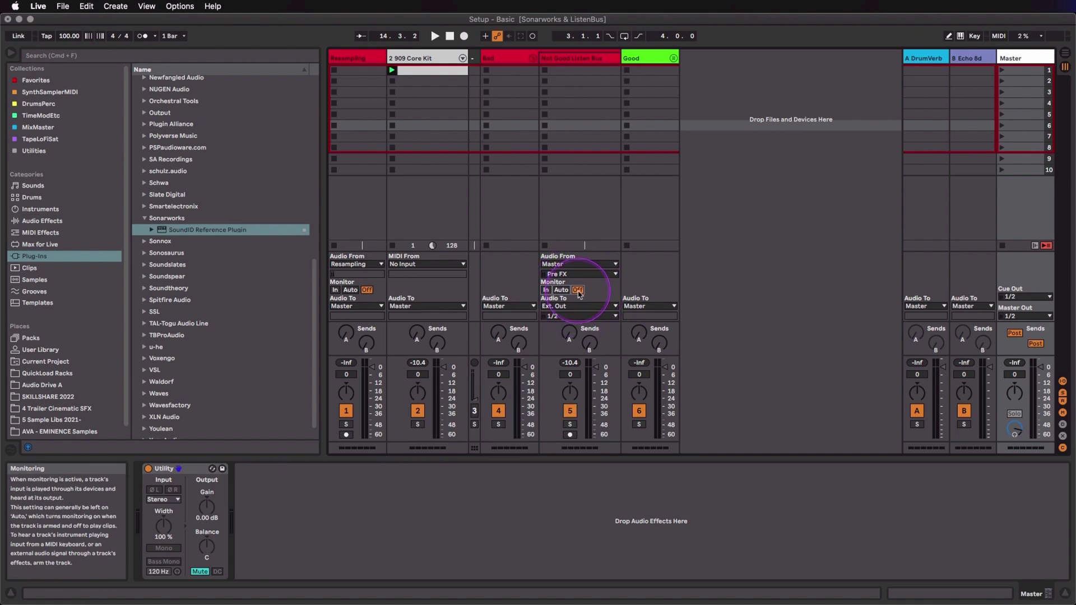
left_click(561, 58)
key("Delete")
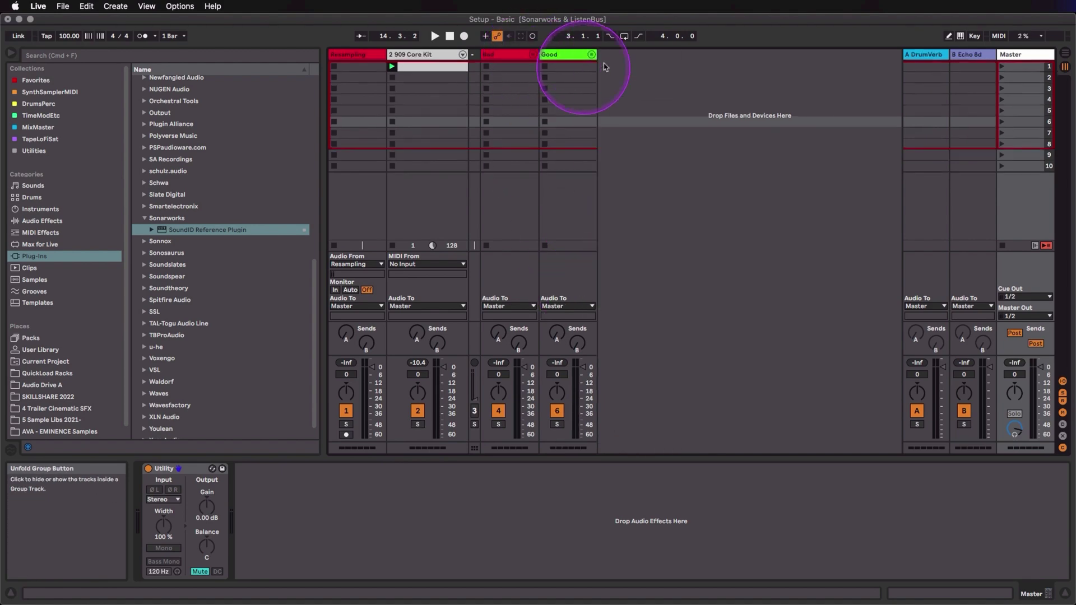
Unfold the Good and Bad groups and set Good Listen Bus monitoring to In
left_click(591, 55)
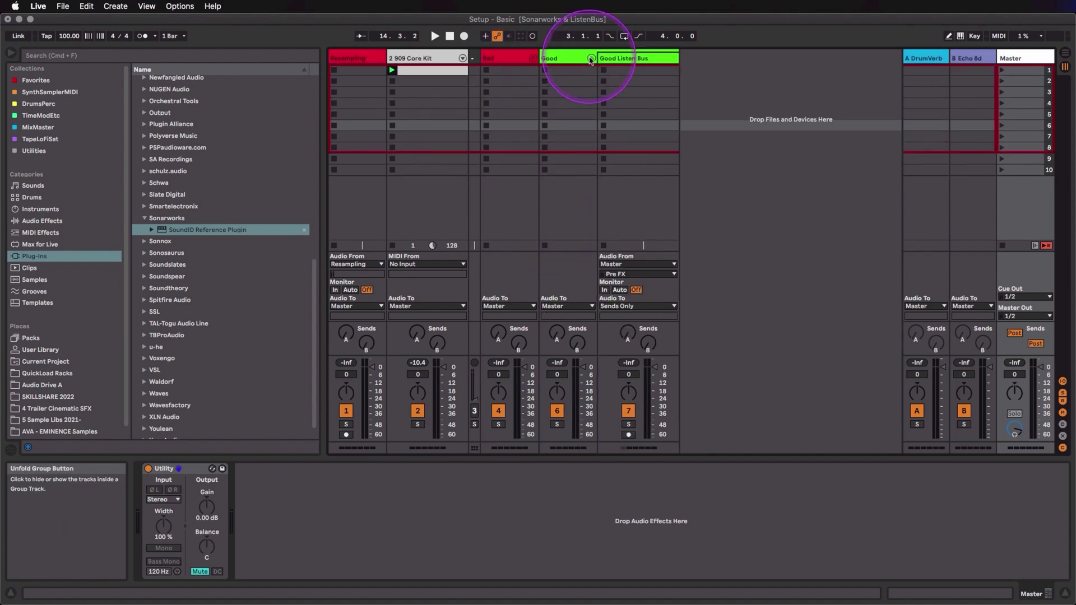
left_click(626, 58)
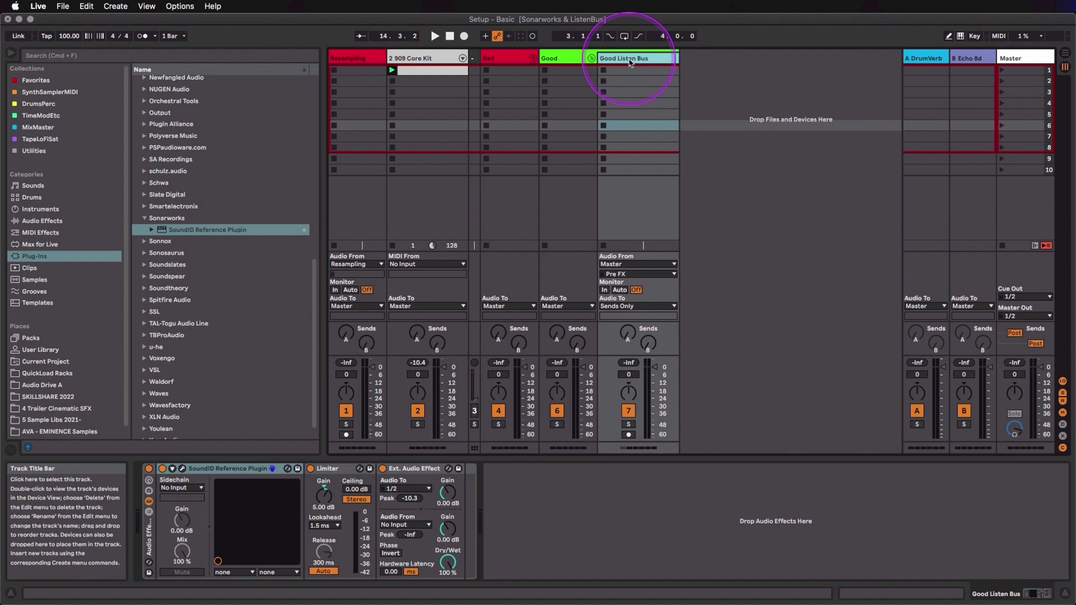
left_click(533, 62)
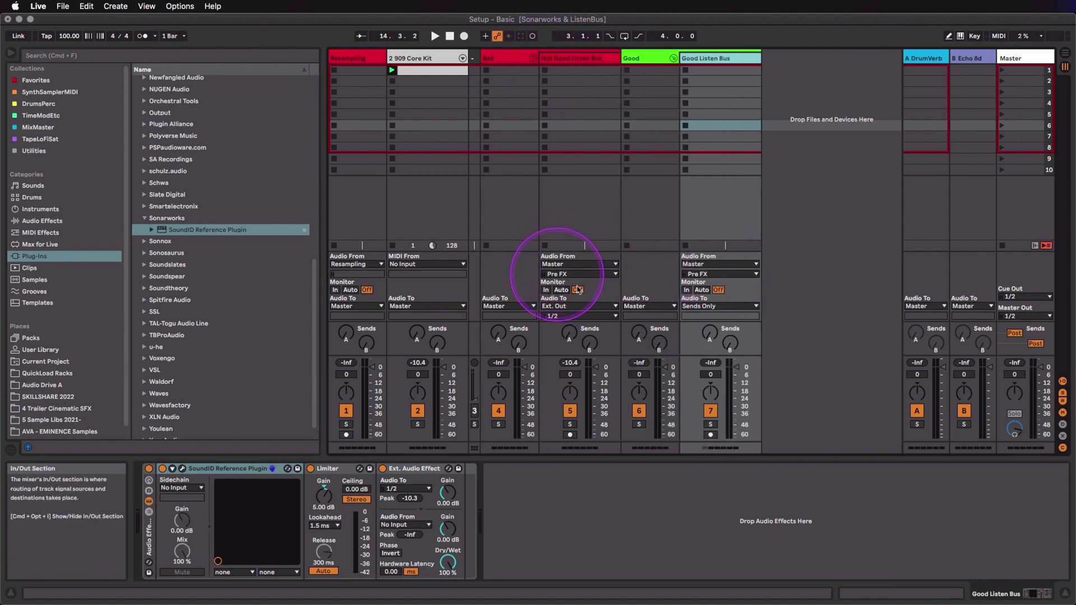
left_click(686, 290)
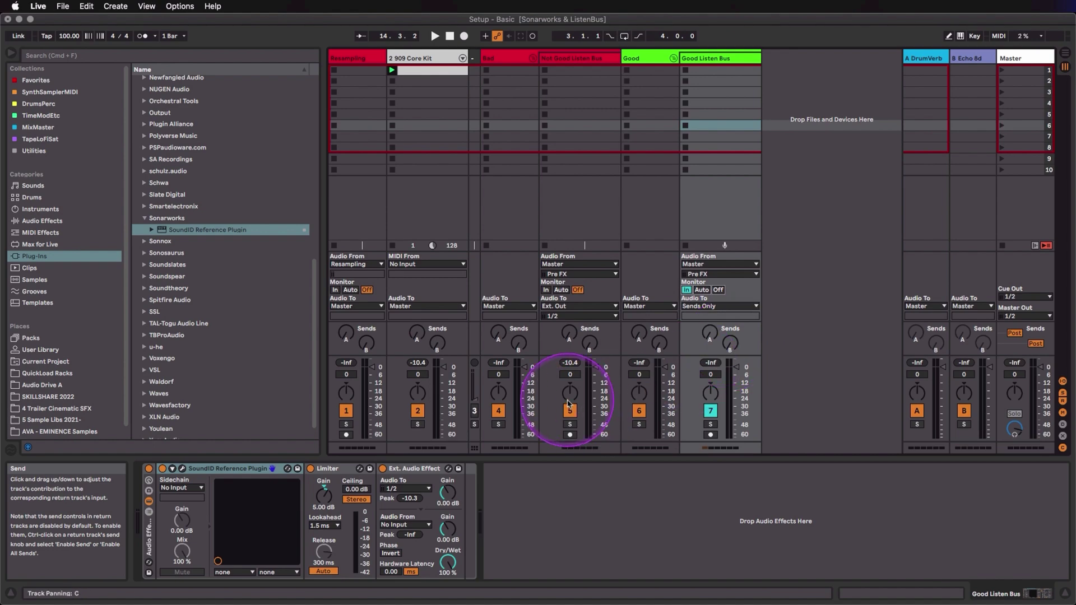
Play track 2 soloed, stop playback, then unsolo track 2
left_click(416, 425)
key("space")
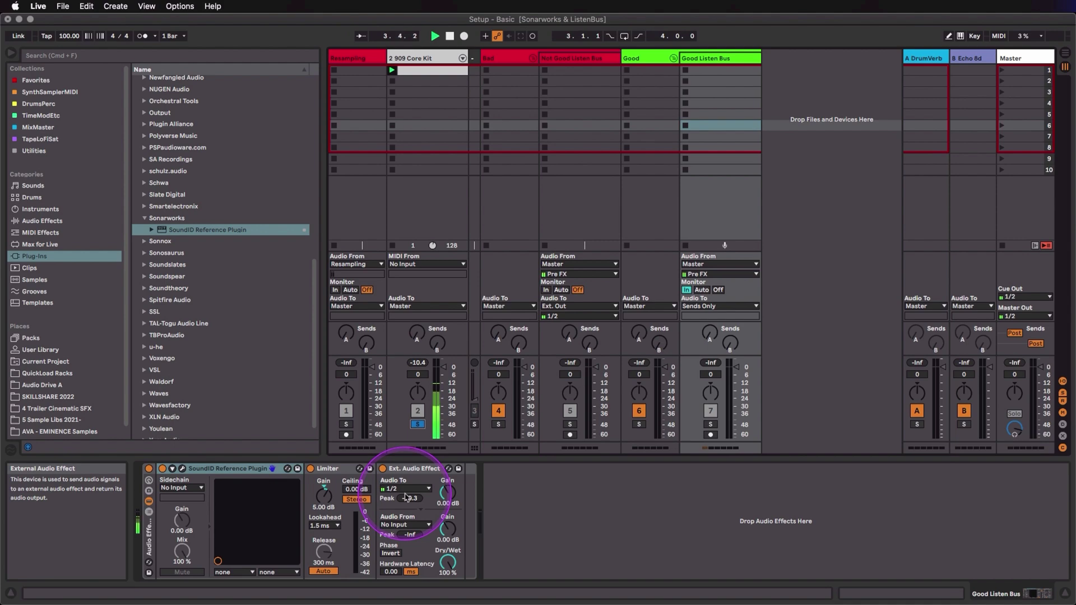
key("space")
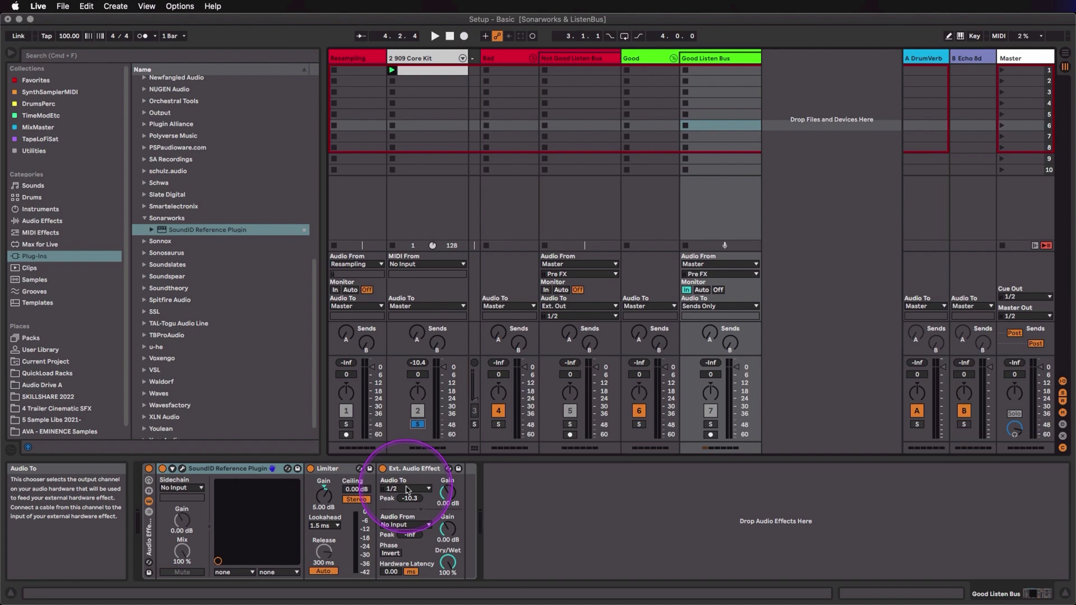
left_click(418, 425)
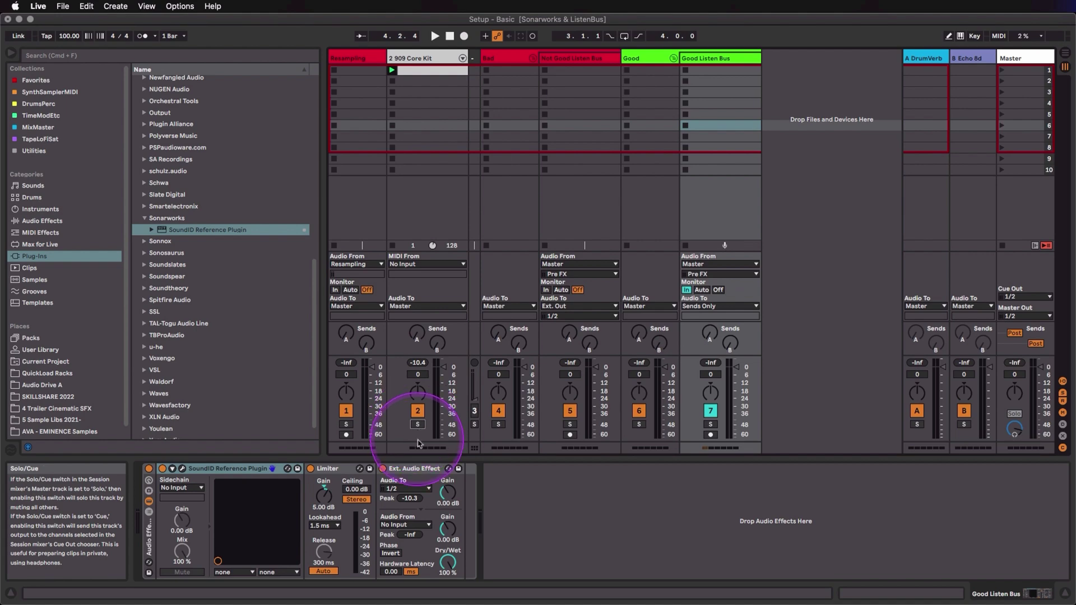
Toggle Good Listen Bus monitoring, switch off its Ext. Audio Effect, and restart playback
left_click(718, 289)
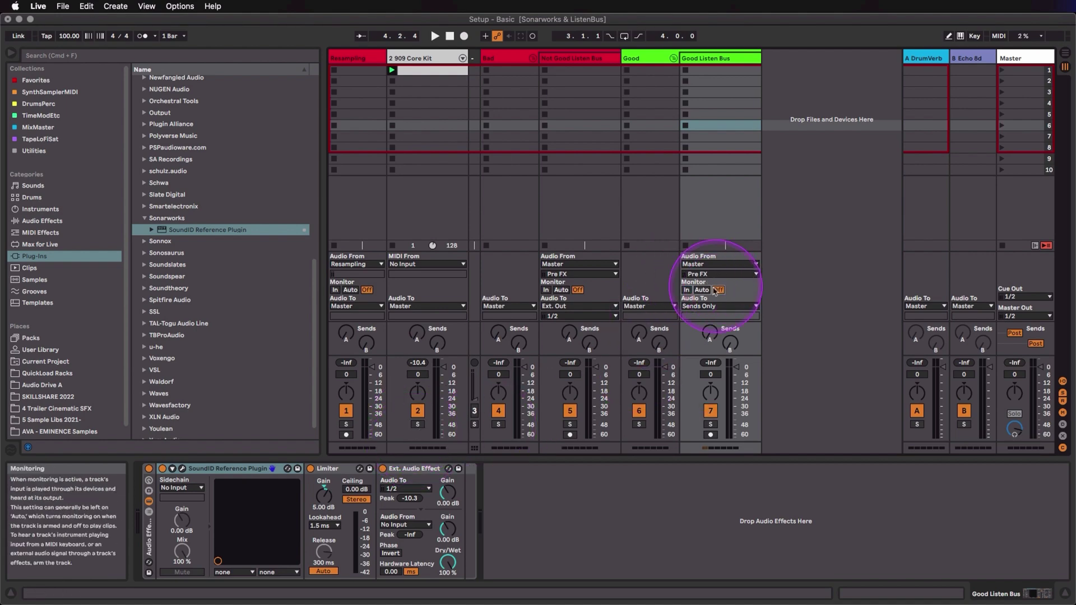
left_click(383, 469)
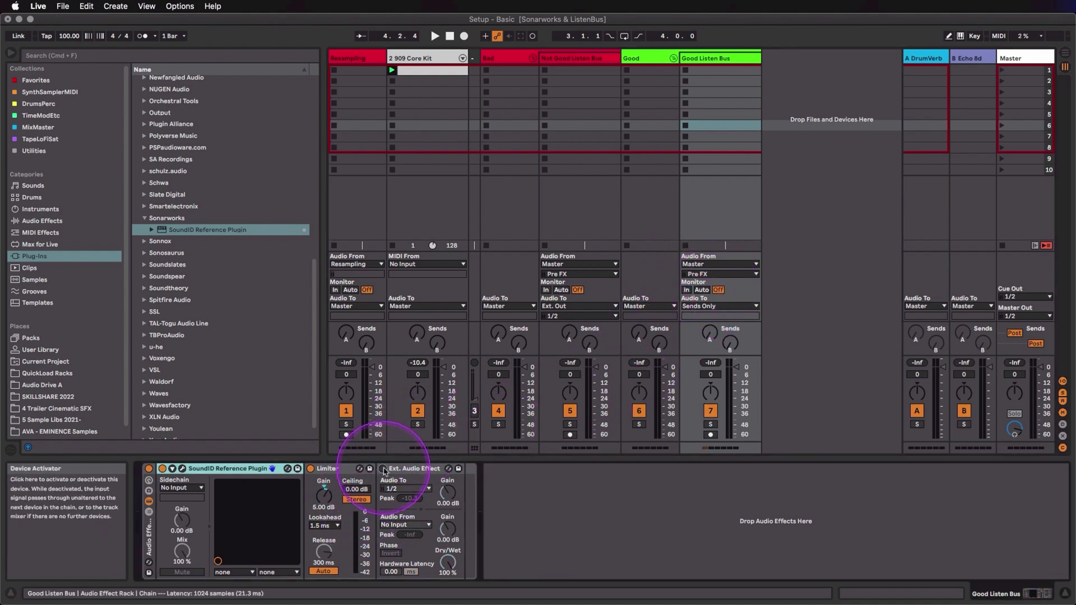
left_click(687, 290)
left_click(382, 469)
left_click(591, 457)
key("space")
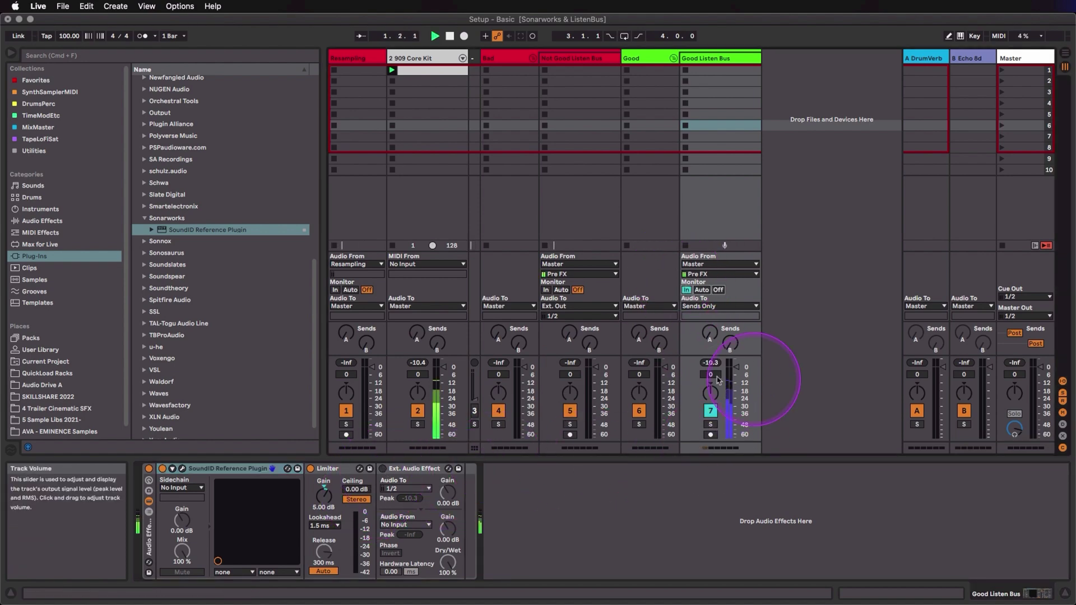
Mute and unmute the Master's Utility, then stop playback
left_click(1011, 58)
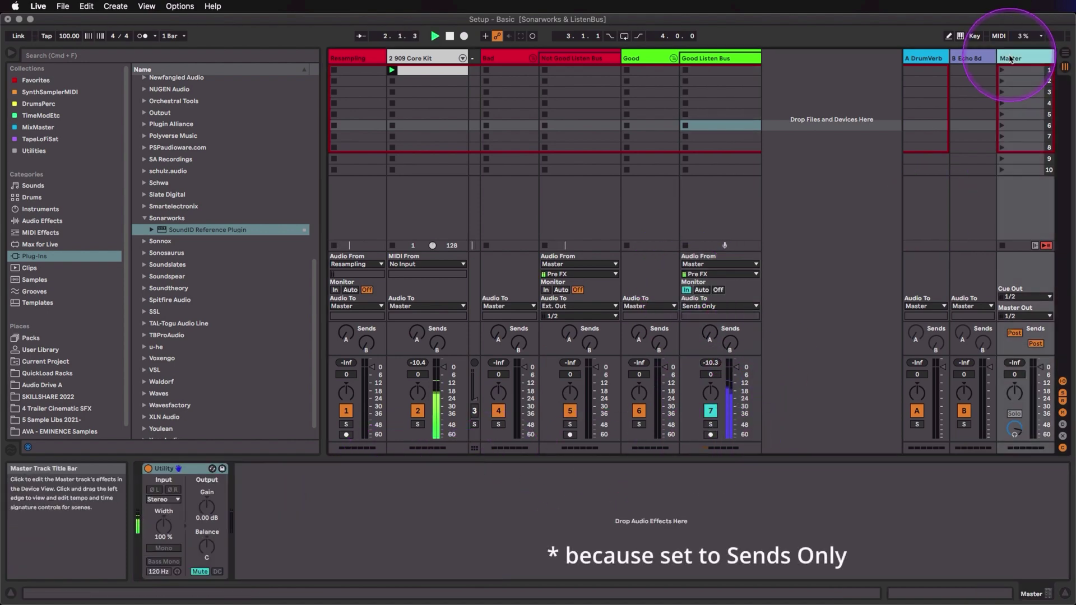
left_click(199, 572)
left_click(199, 572)
key("space")
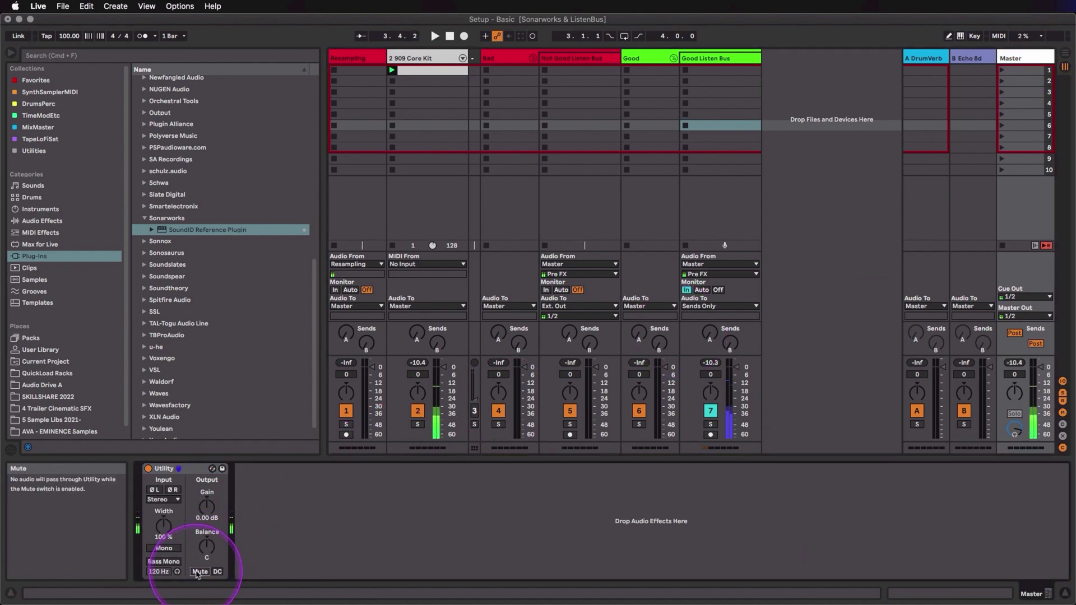
left_click(718, 59)
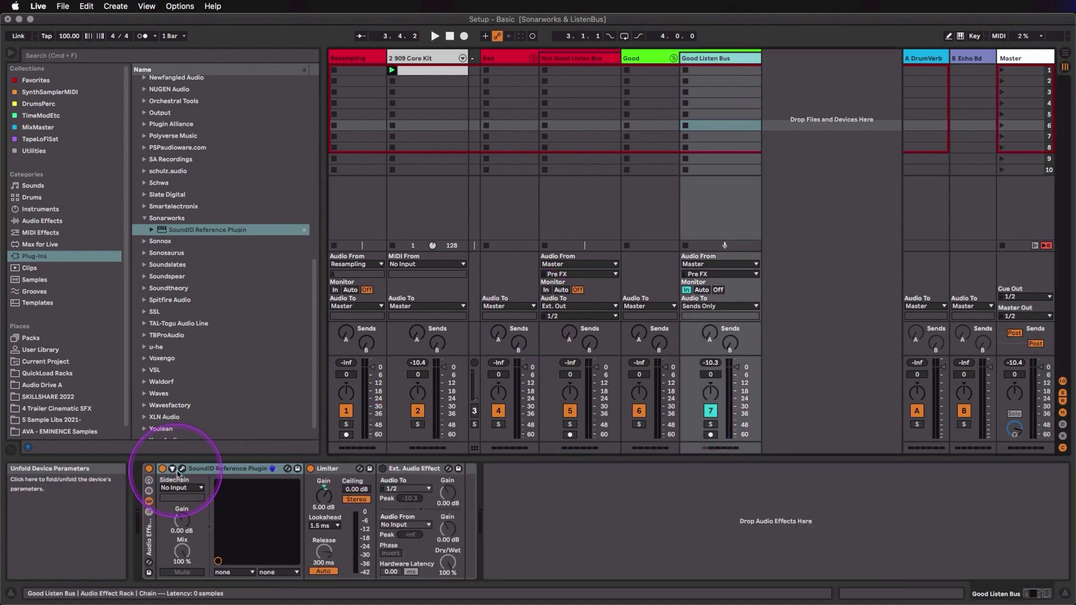
left_click(182, 469)
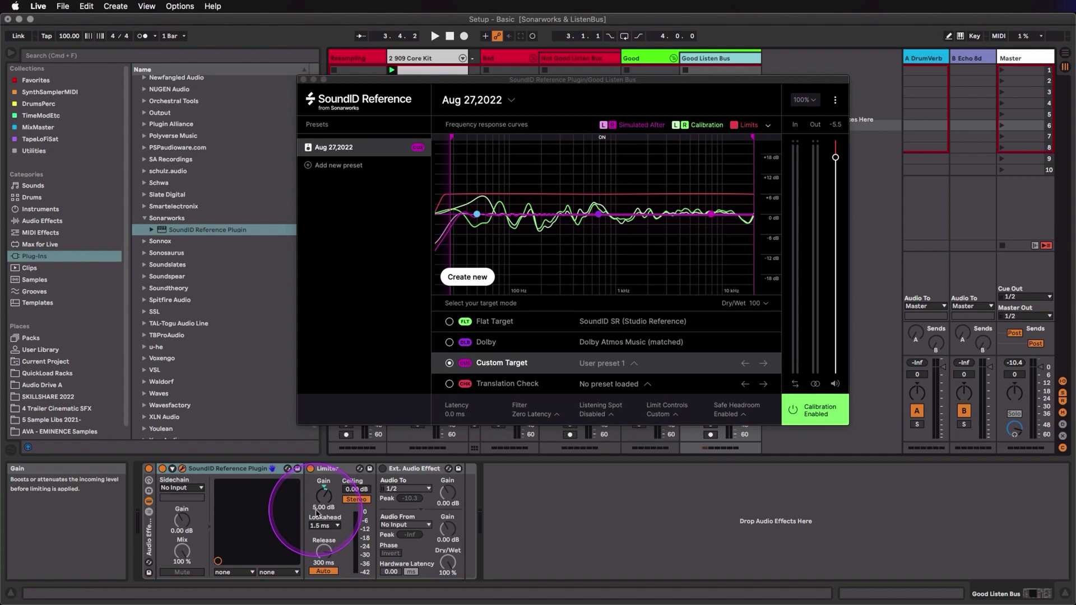
left_click(303, 80)
left_click(384, 469)
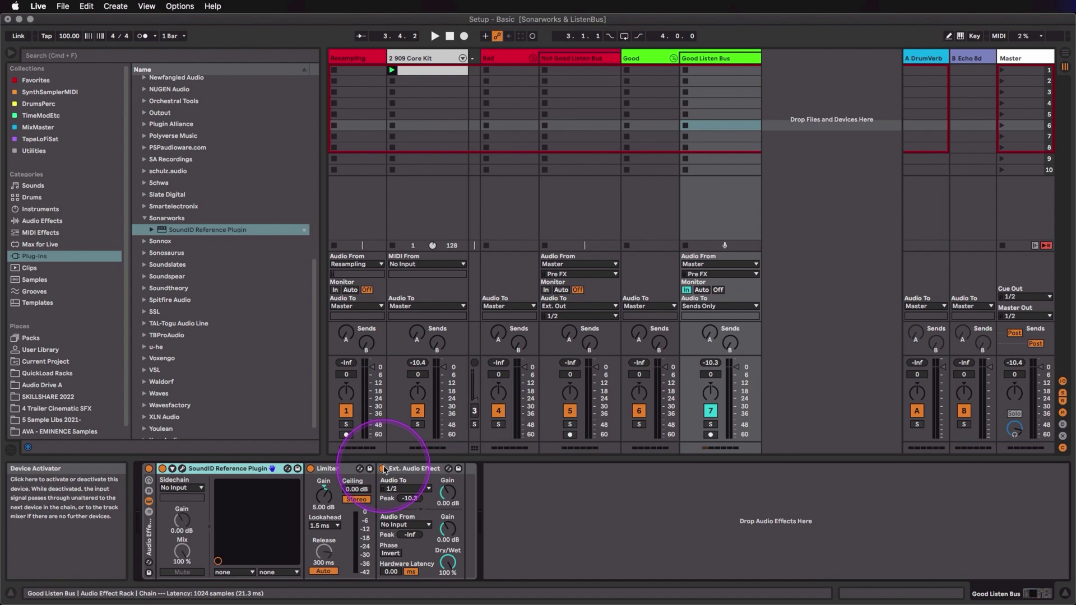
left_click(384, 470)
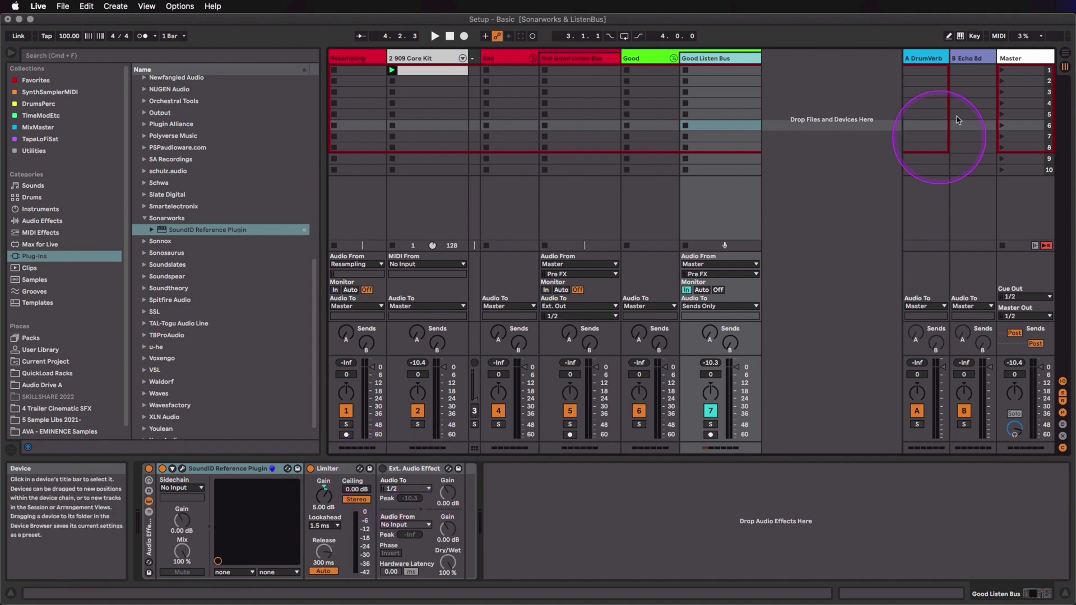
left_click(1020, 59)
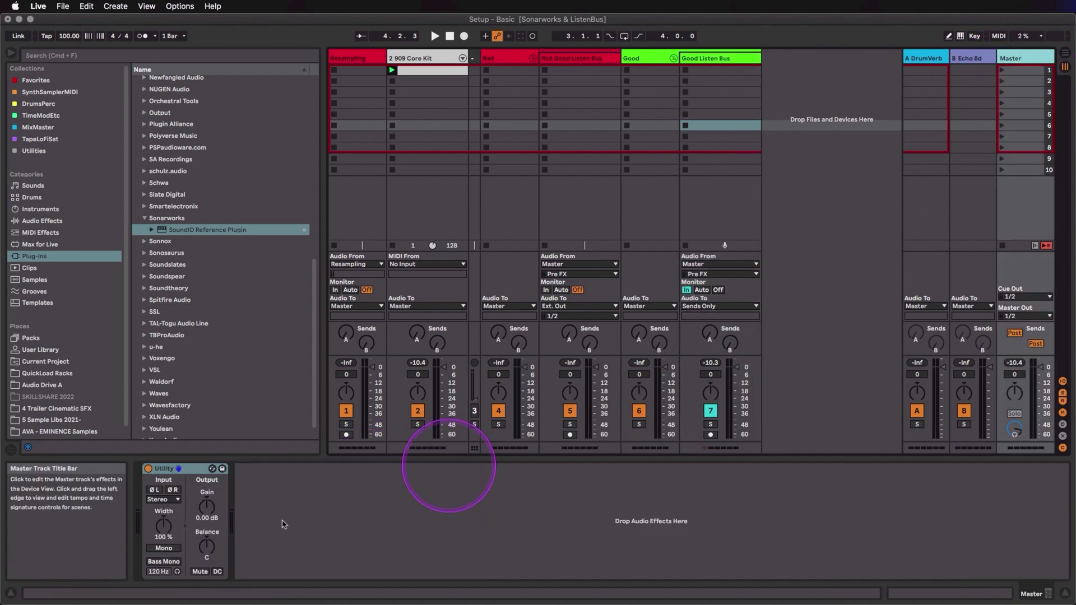
left_click(411, 518)
Render the Master to a WAV named 'SDADFGSD' and toggle SoundID's 'Don't show this again' on and off
key("super+shift+r")
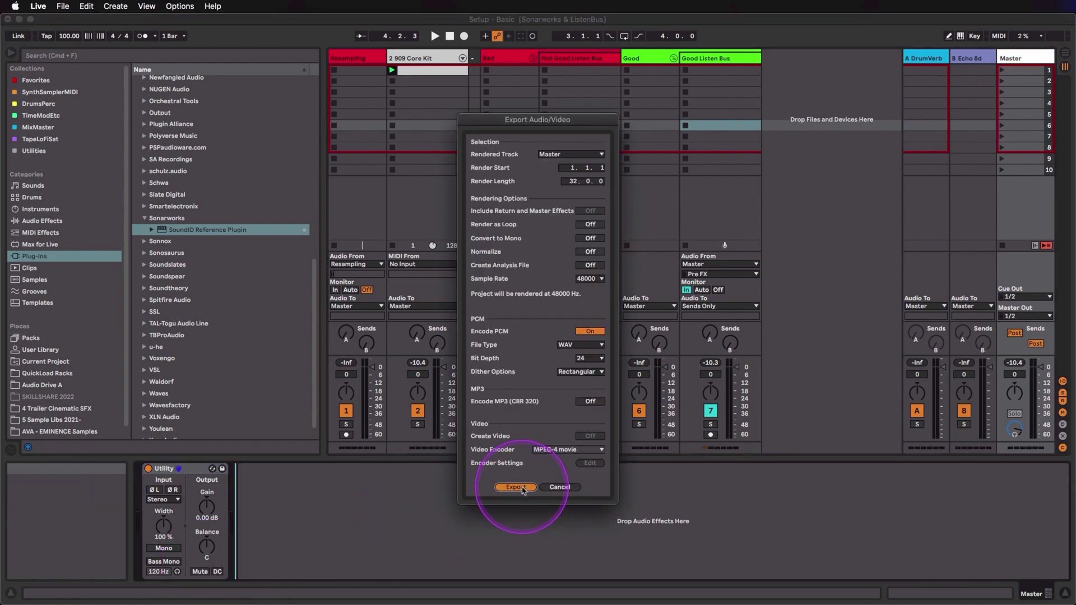
type("SDADFGSD")
key("Return")
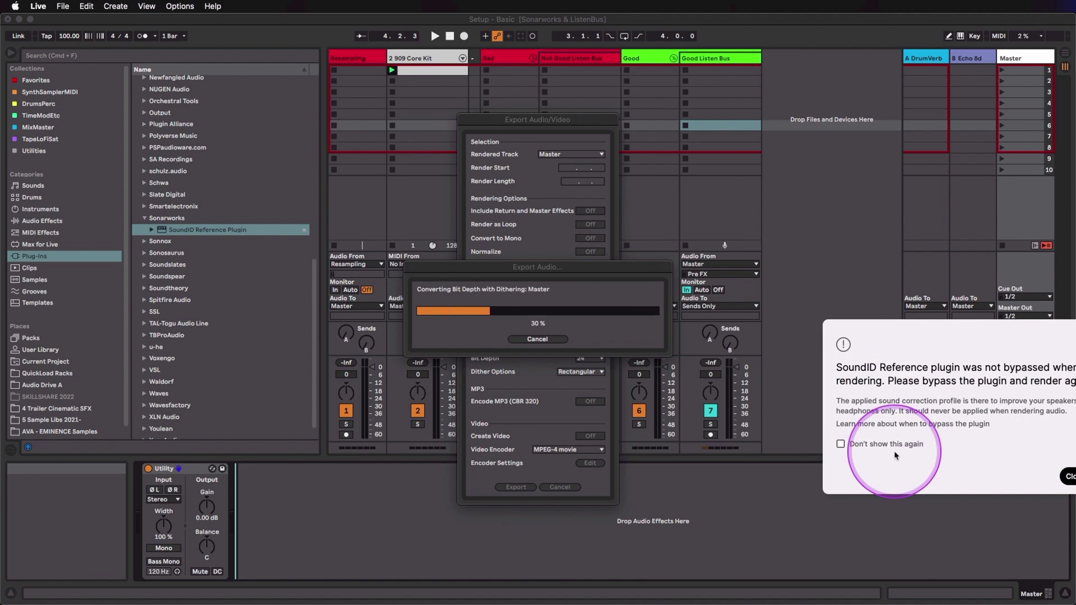
left_click(841, 444)
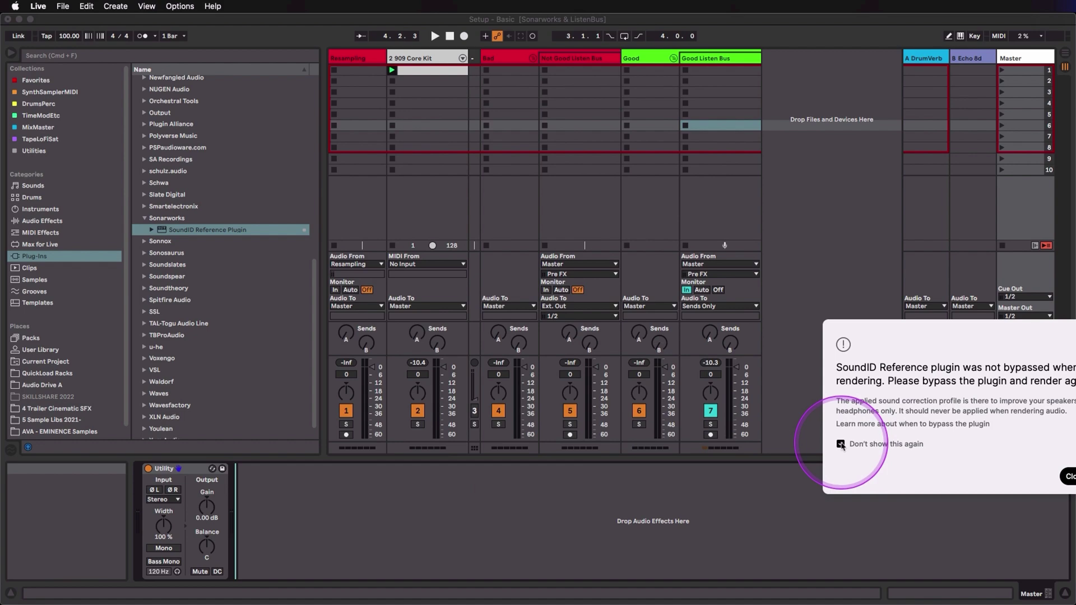
left_click(841, 444)
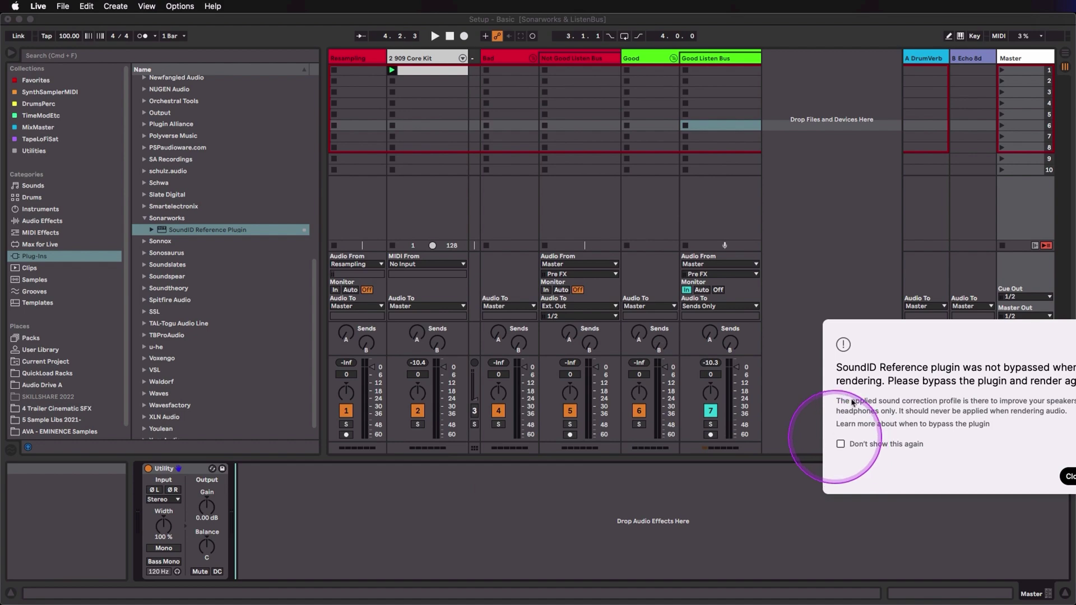